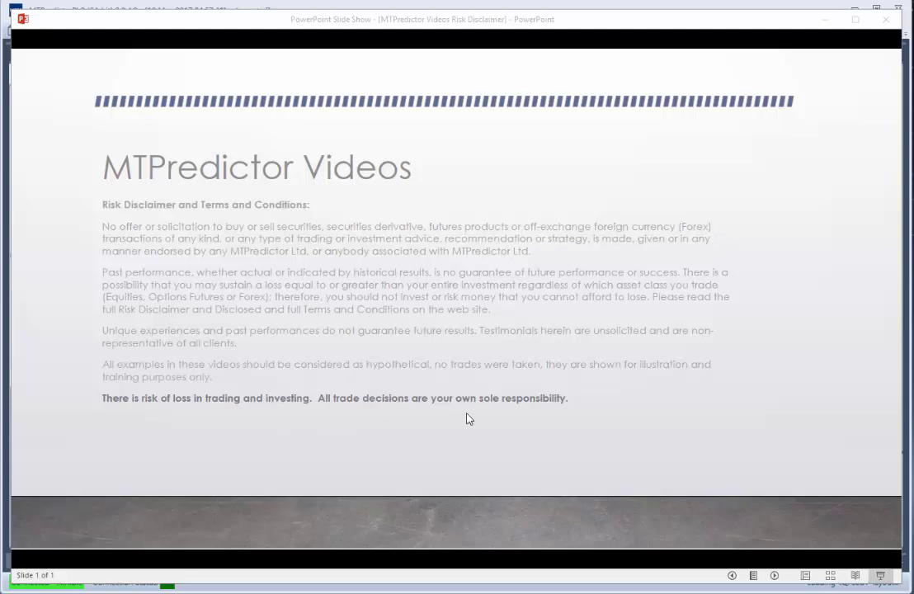
Step: Hide the slide show, pan to recent bars, and show VS volume bars below the 3m chart
left_click(824, 24)
left_click(825, 24)
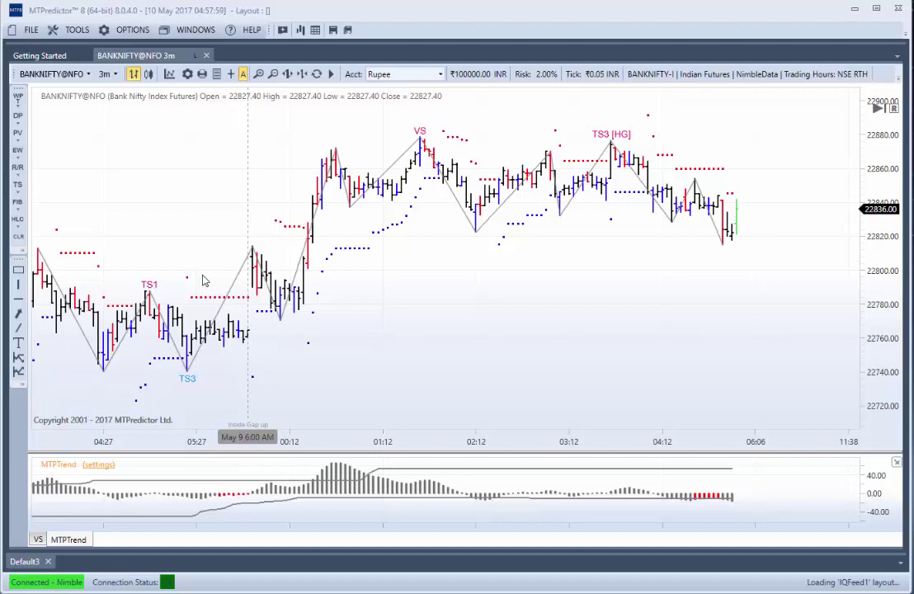
left_click_drag(369, 311, 341, 255)
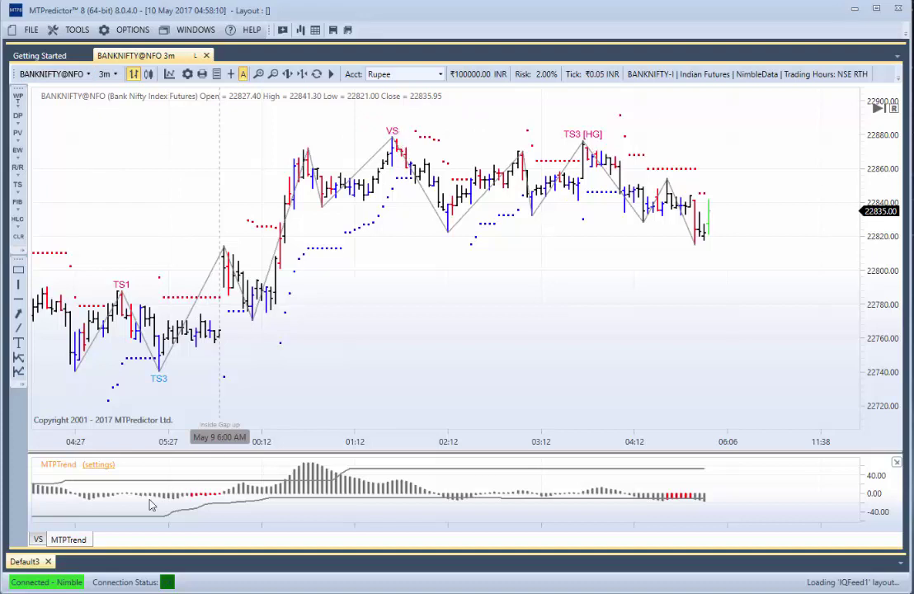
left_click(36, 539)
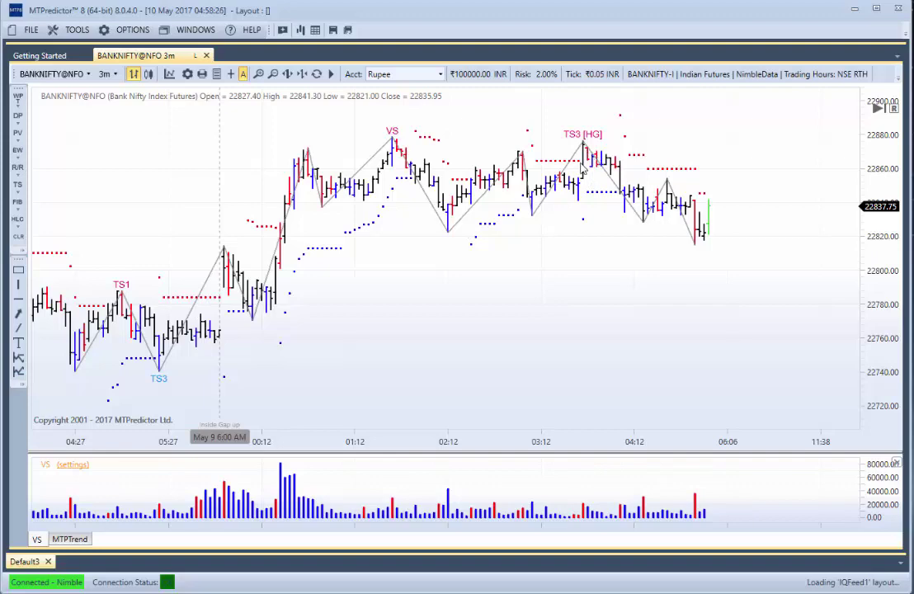
scroll(557, 238, "left", 1)
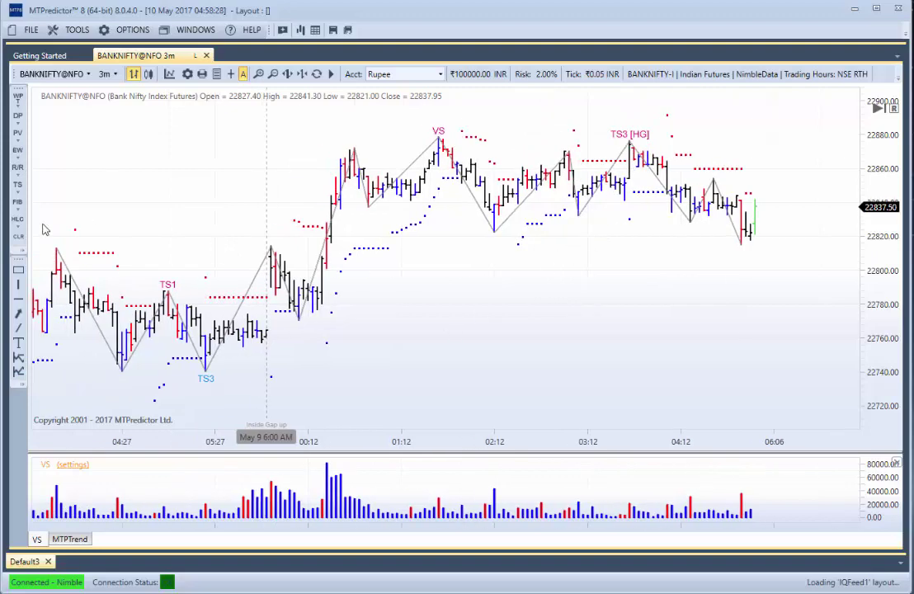
scroll(83, 211, "right", 1)
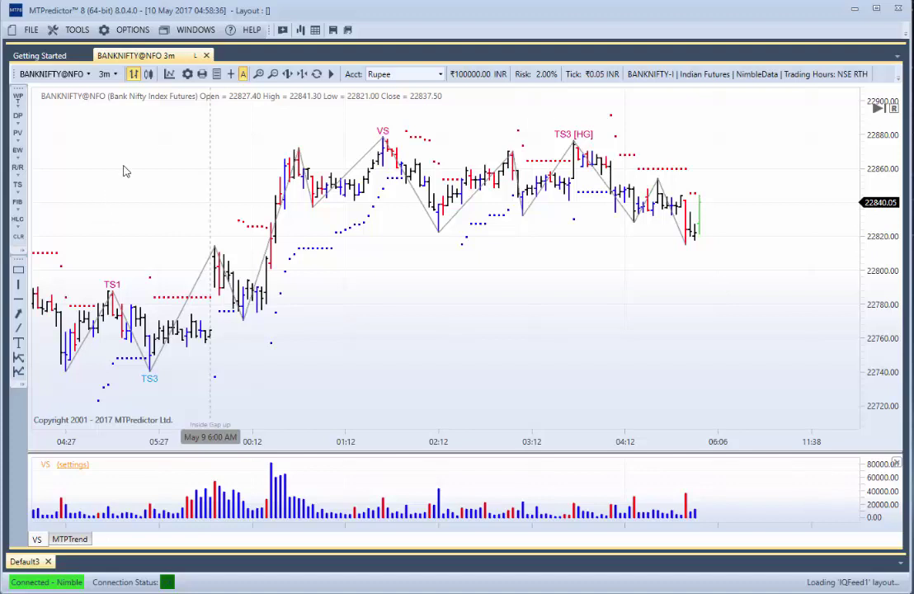
Step: Change the BANKNIFTY chart timeframe to 15m
left_click(106, 75)
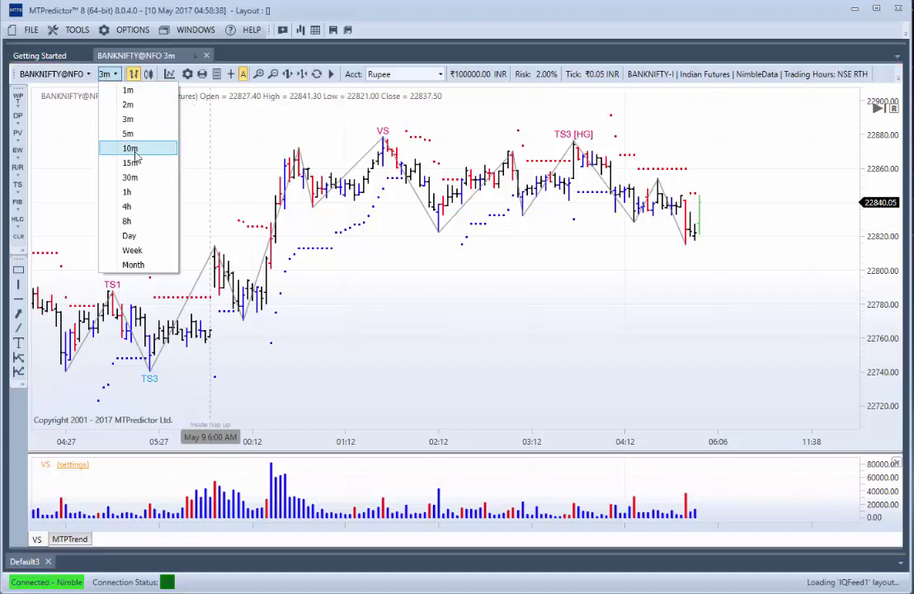
left_click(132, 153)
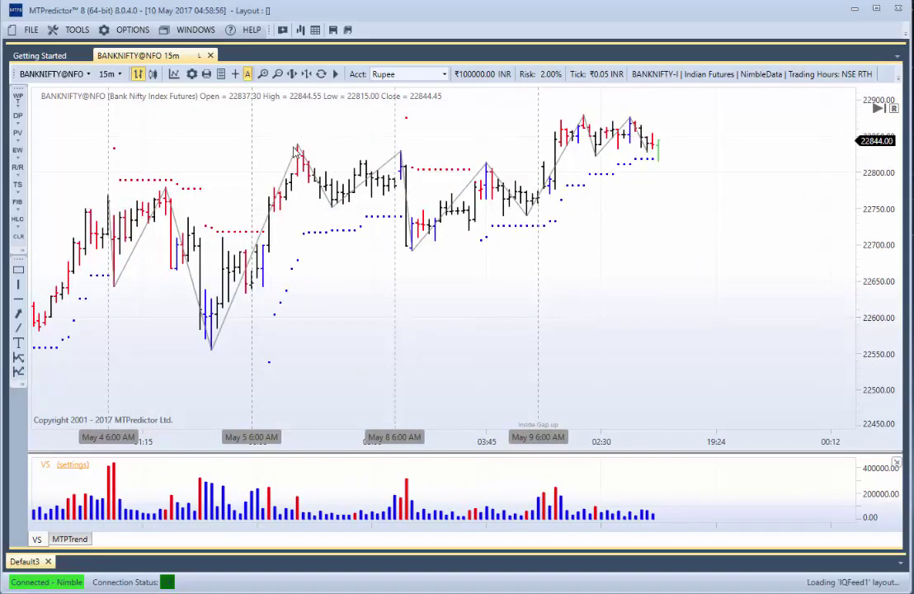
Step: Add a major Decision Point resistance zone and trim its left end to the May 9 highs
right_click(299, 149)
left_click(346, 210)
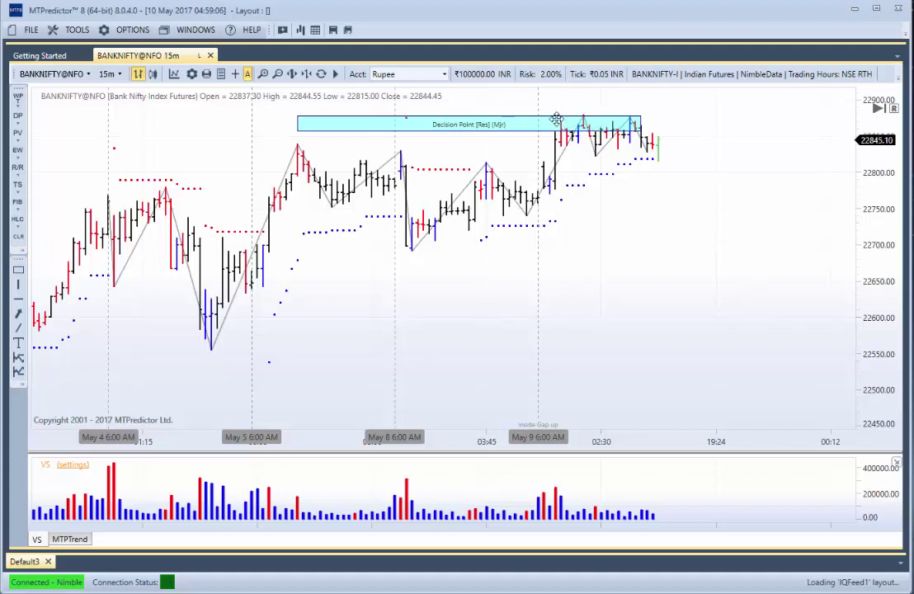
left_click(495, 124)
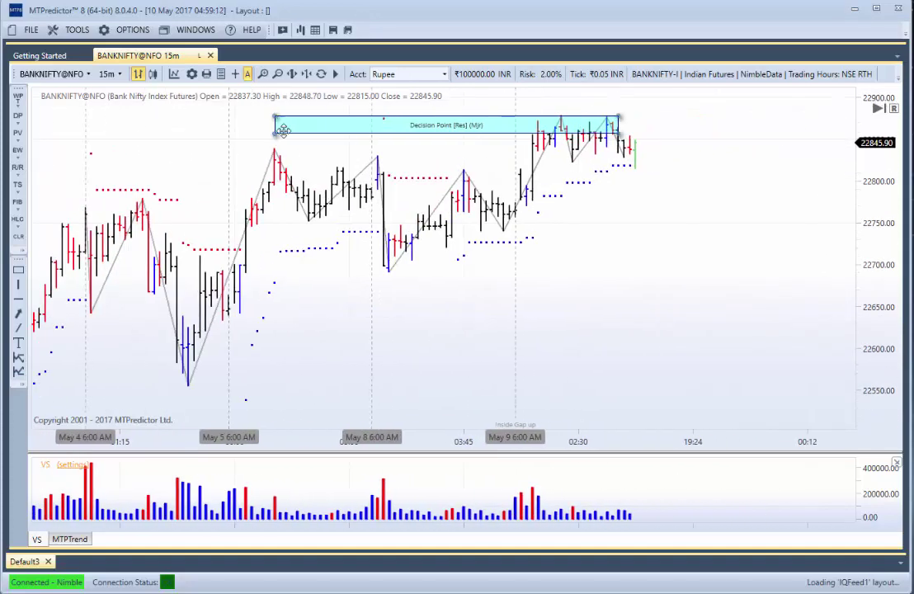
left_click_drag(274, 145, 470, 144)
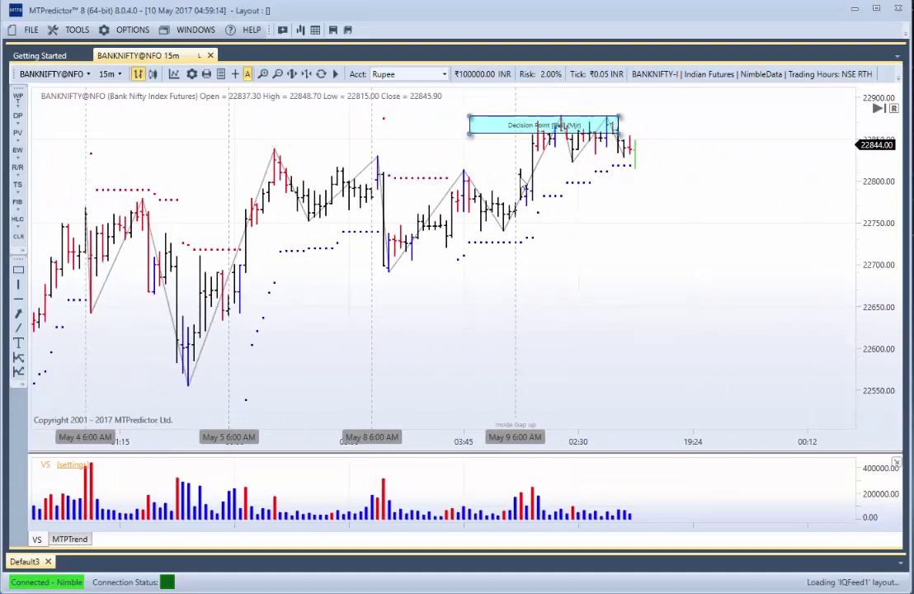
left_click(475, 200)
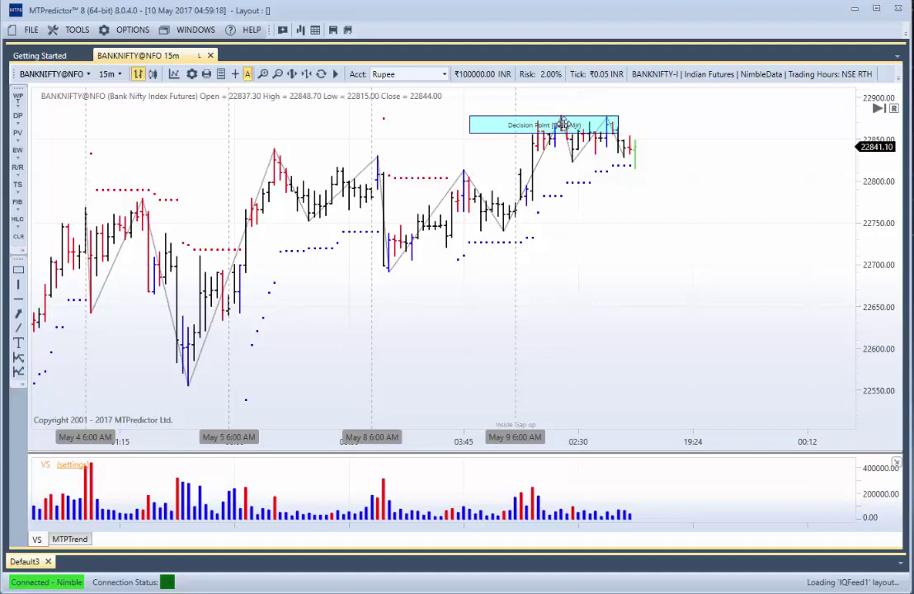
left_click(116, 75)
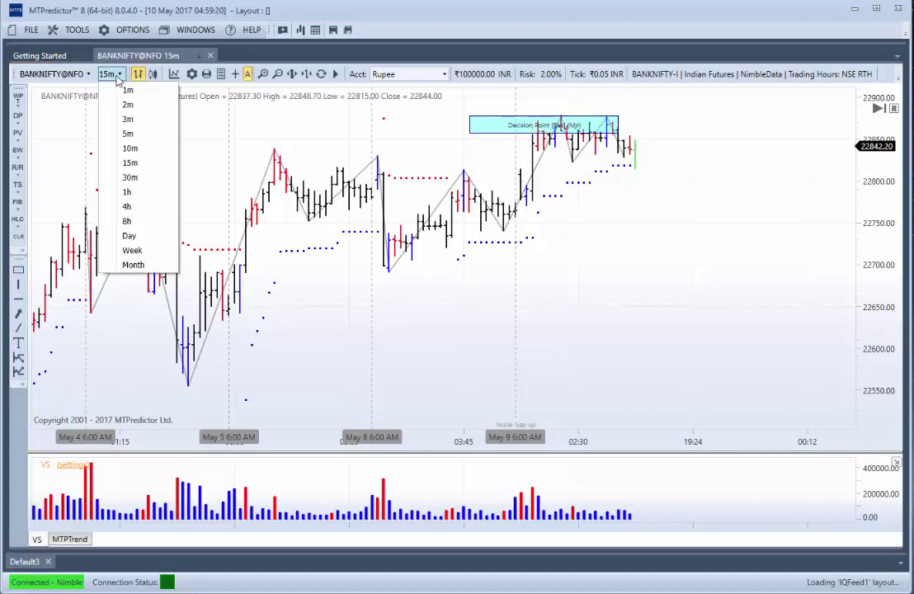
Step: Go back to 3m bars with MTPTrend below, ending the Decision Point zone before the VS peak
left_click(128, 119)
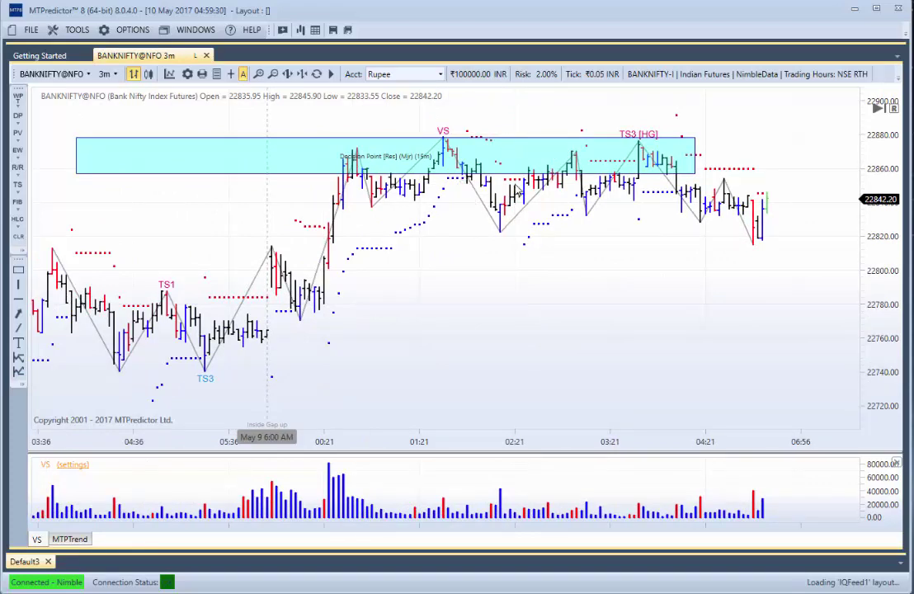
left_click_drag(622, 142, 456, 140)
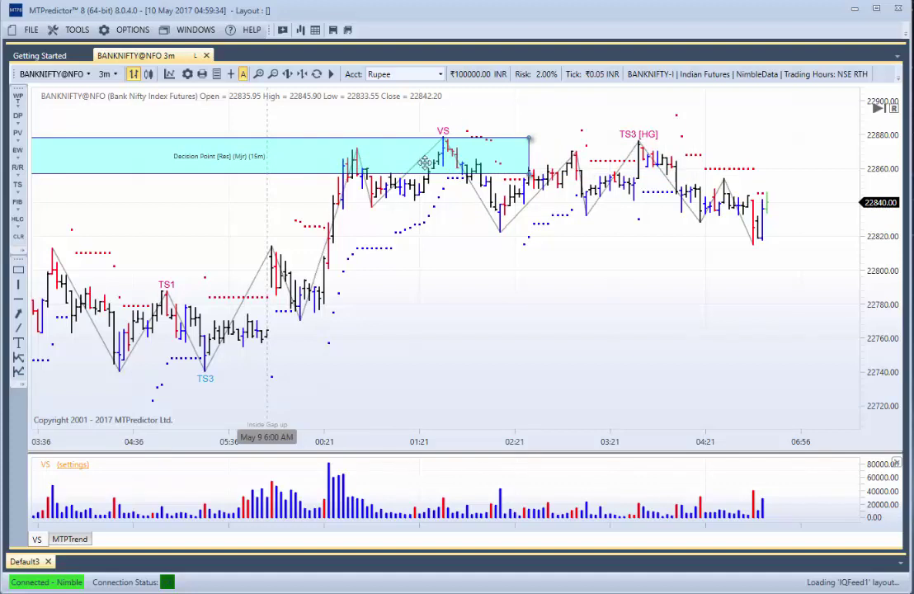
left_click(69, 539)
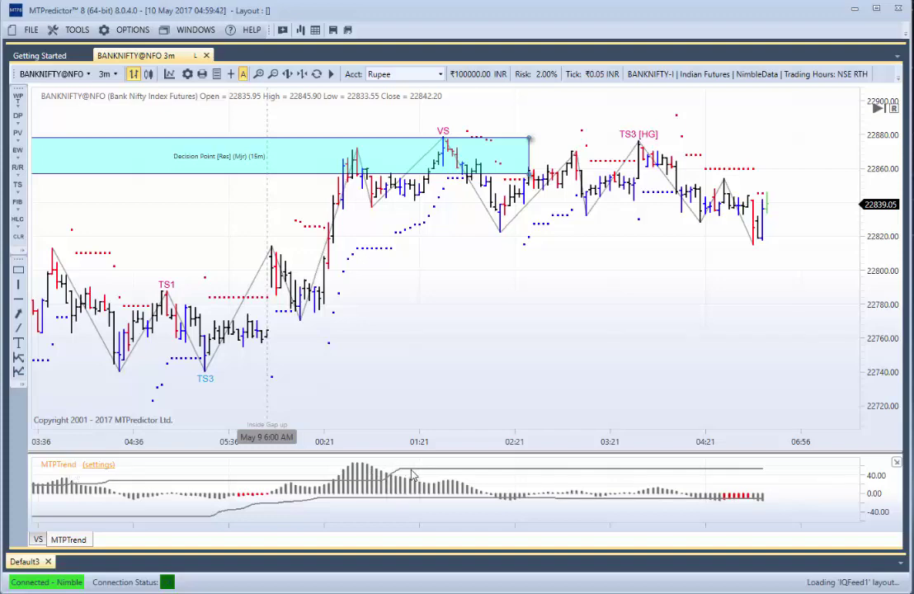
scroll(416, 346, "down", 3)
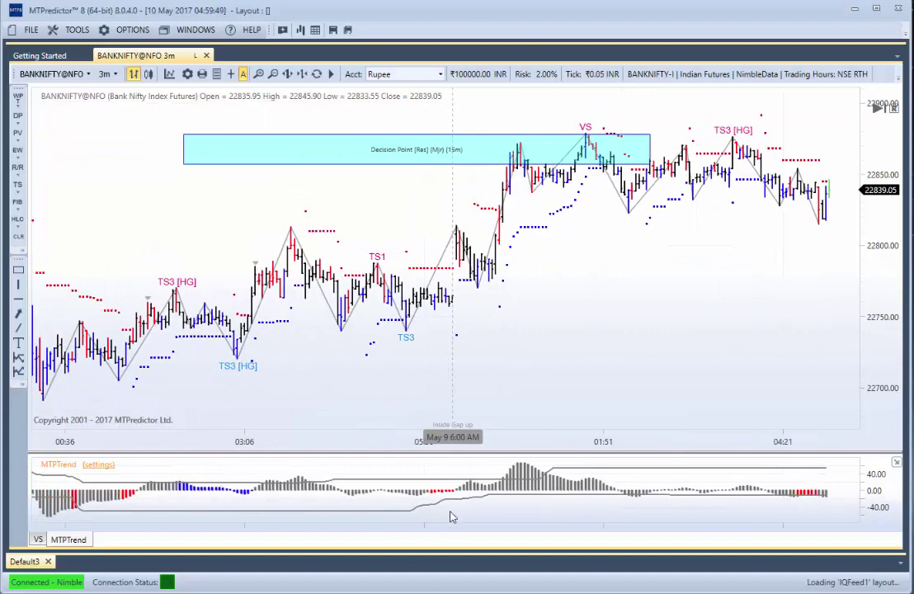
left_click_drag(622, 357, 441, 378)
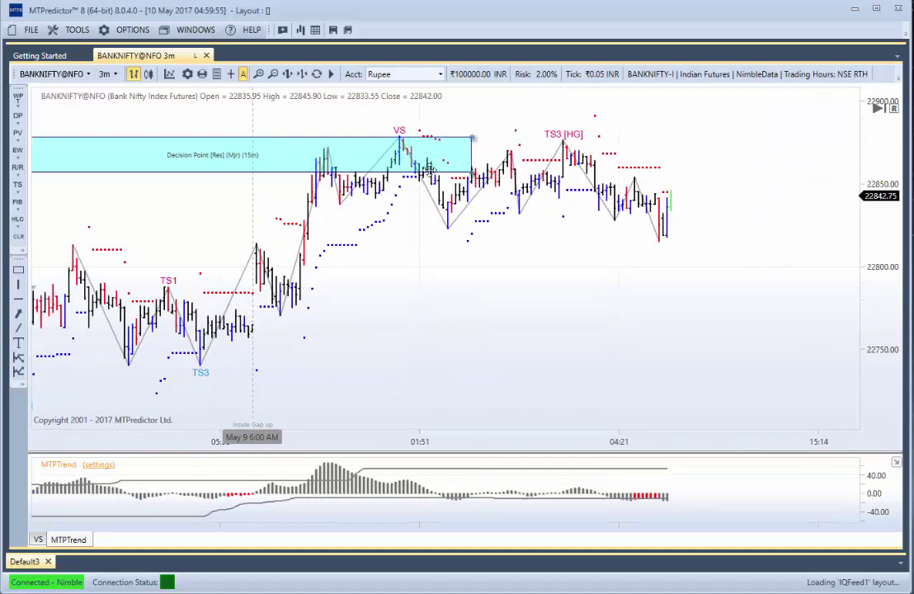
left_click_drag(472, 138, 387, 139)
scroll(363, 247, "up", 5)
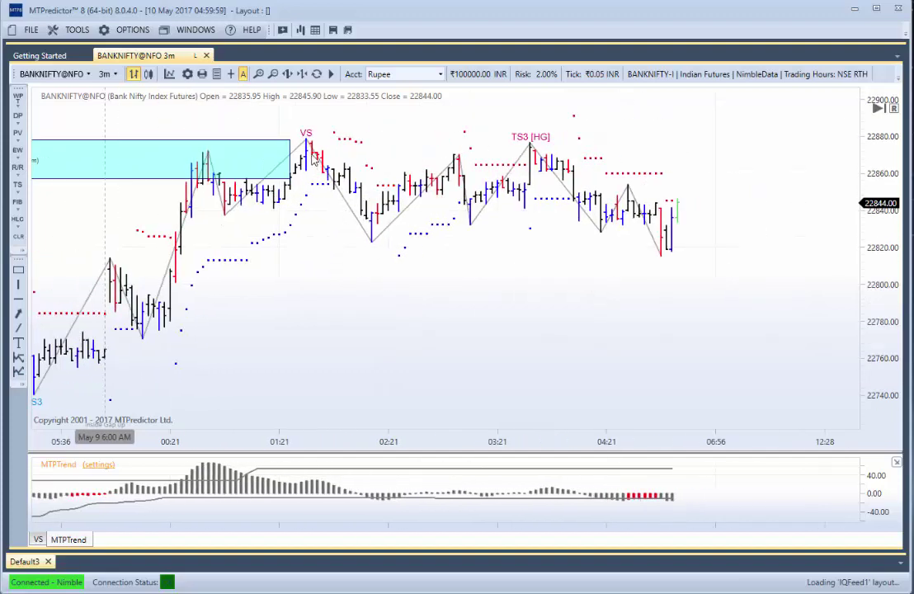
Step: Run a short wave analysis, clear all drawings, and stretch the Decision Point zone past the VS high
right_click(313, 158)
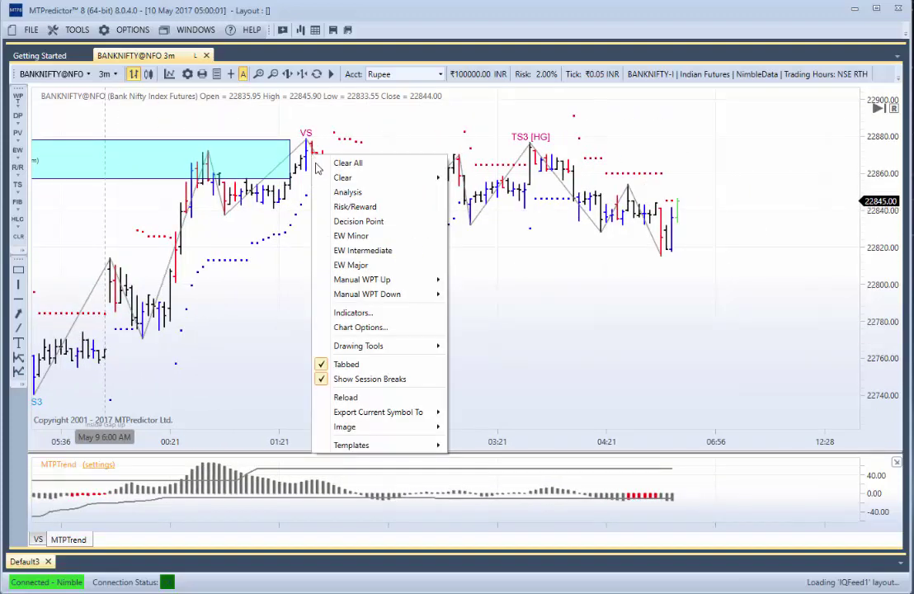
left_click(347, 191)
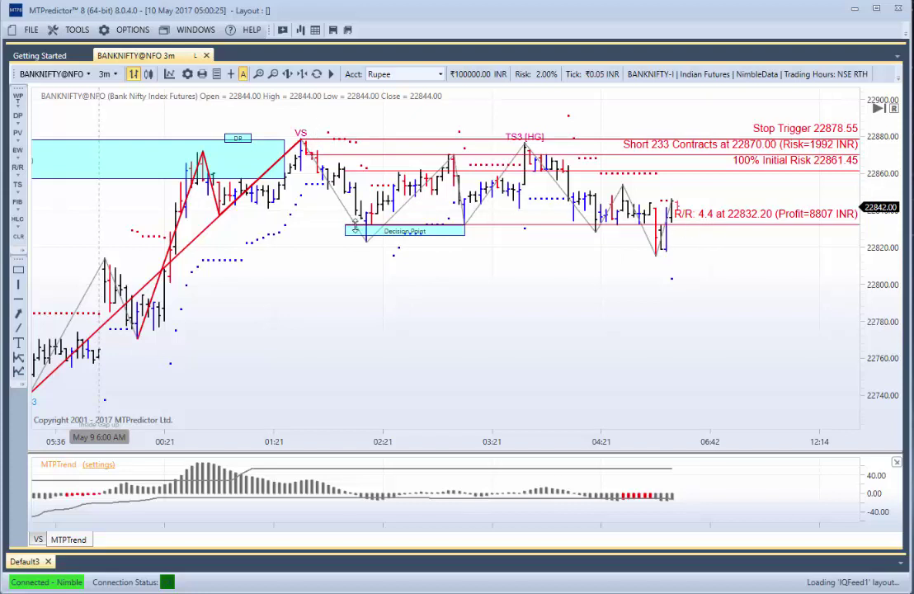
right_click(297, 296)
left_click(326, 298)
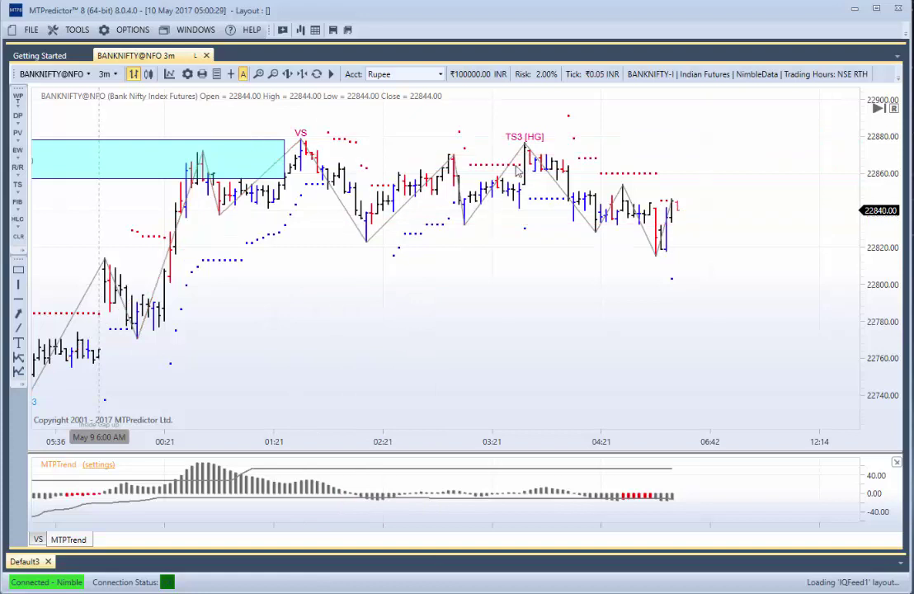
left_click_drag(300, 173, 484, 259)
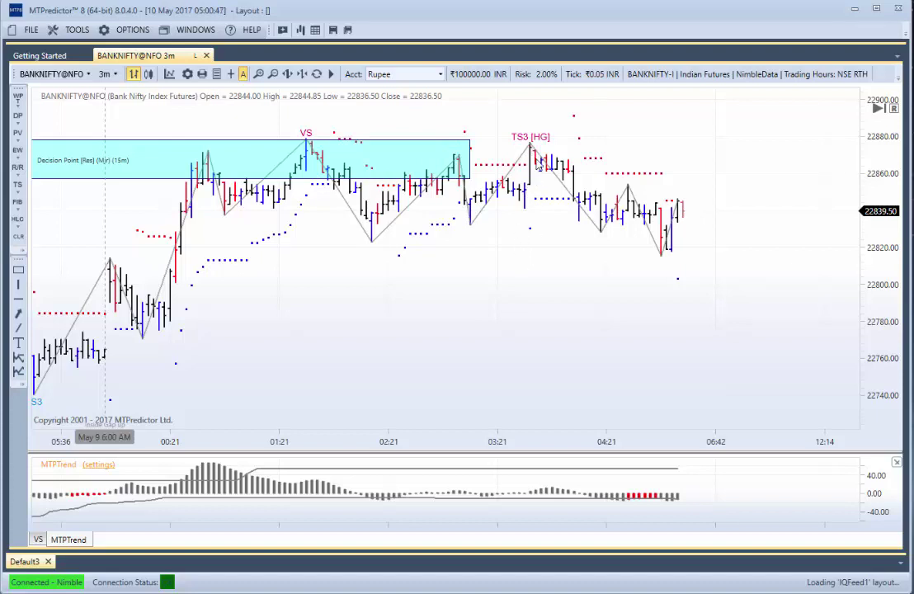
Step: Run the automatic trade analysis and nudge the Decision Point zone slightly left
right_click(537, 164)
left_click(569, 197)
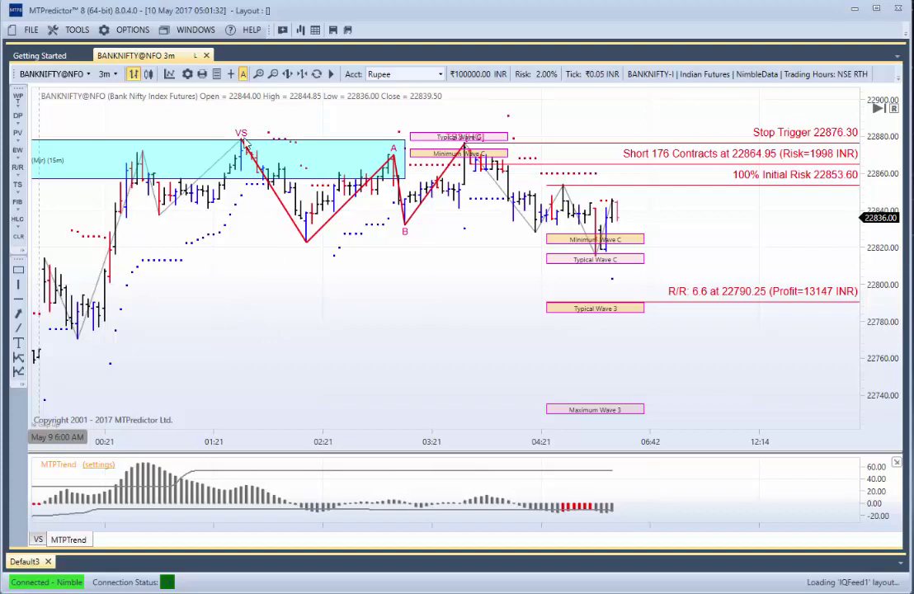
left_click_drag(269, 306, 730, 388)
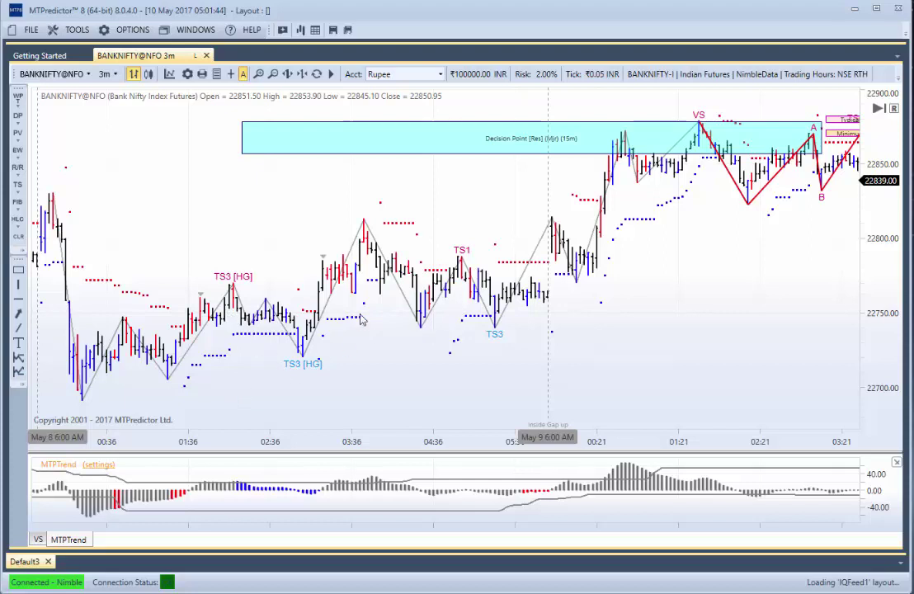
left_click_drag(484, 150, 455, 146)
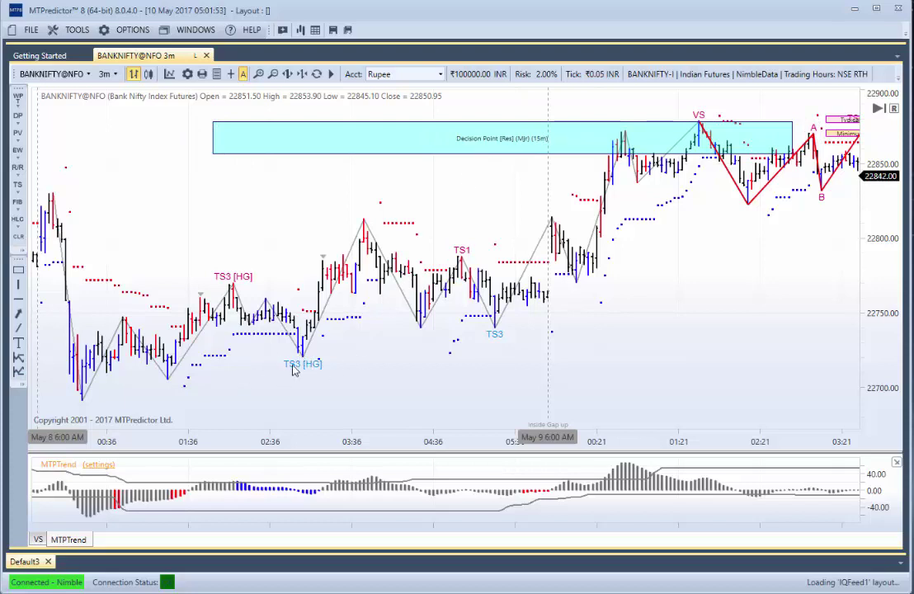
left_click_drag(302, 372, 25, 388)
left_click_drag(377, 381, 269, 371)
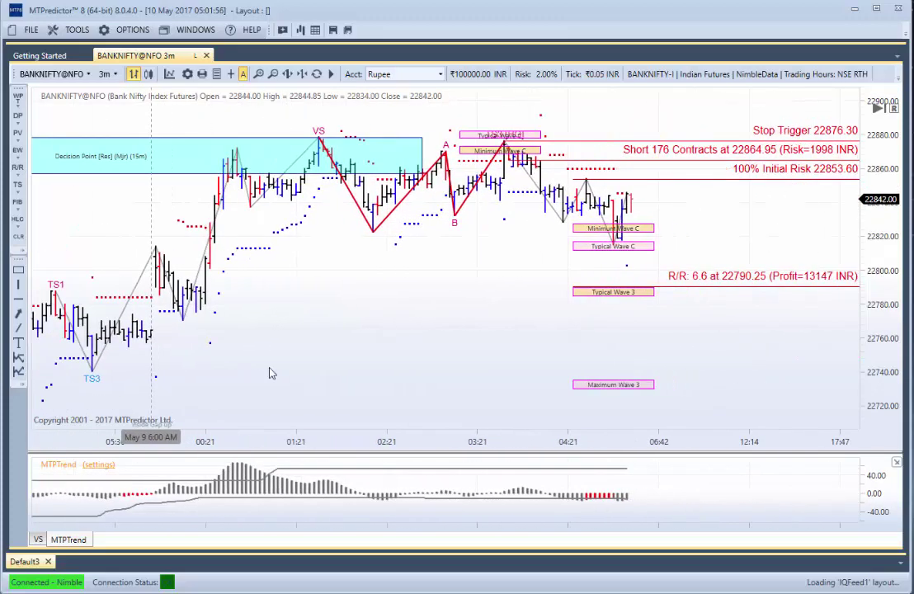
left_click_drag(346, 374, 403, 365)
Step: Clear all analysis and shorten the Decision Point zone to end before VS
right_click(338, 239)
left_click(365, 247)
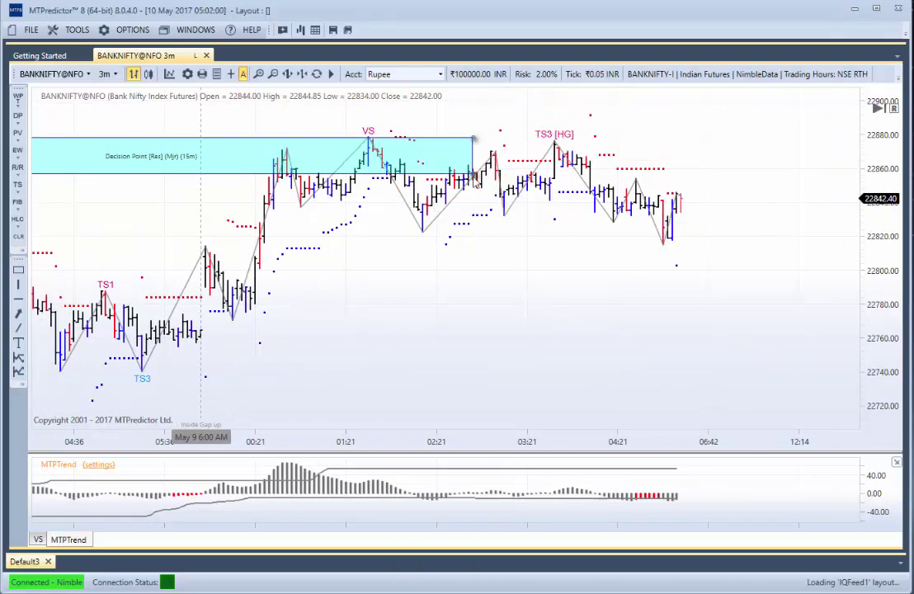
left_click_drag(474, 138, 351, 139)
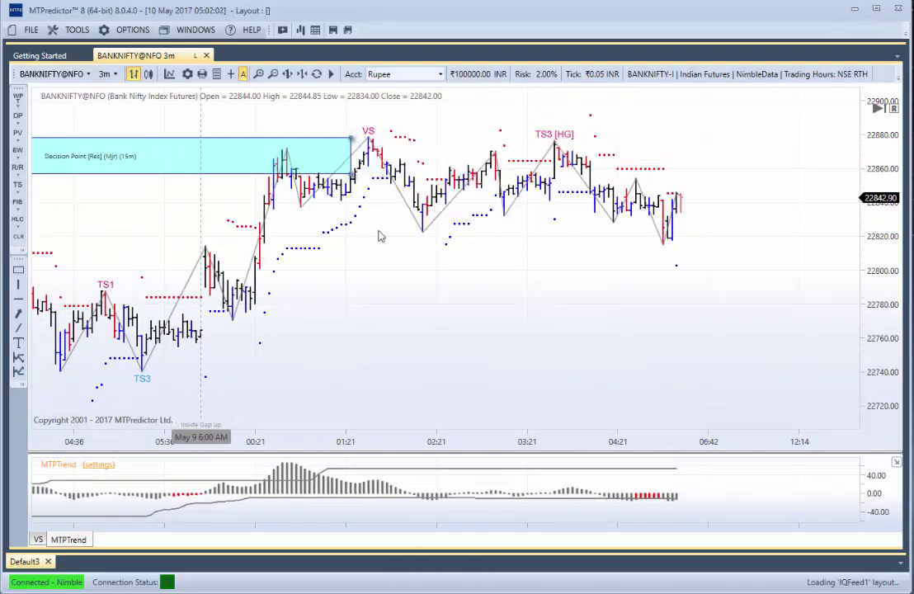
Step: Try EW Intermediate labels and a wave-based Decision Point, clear them, and shrink the zone further
right_click(373, 151)
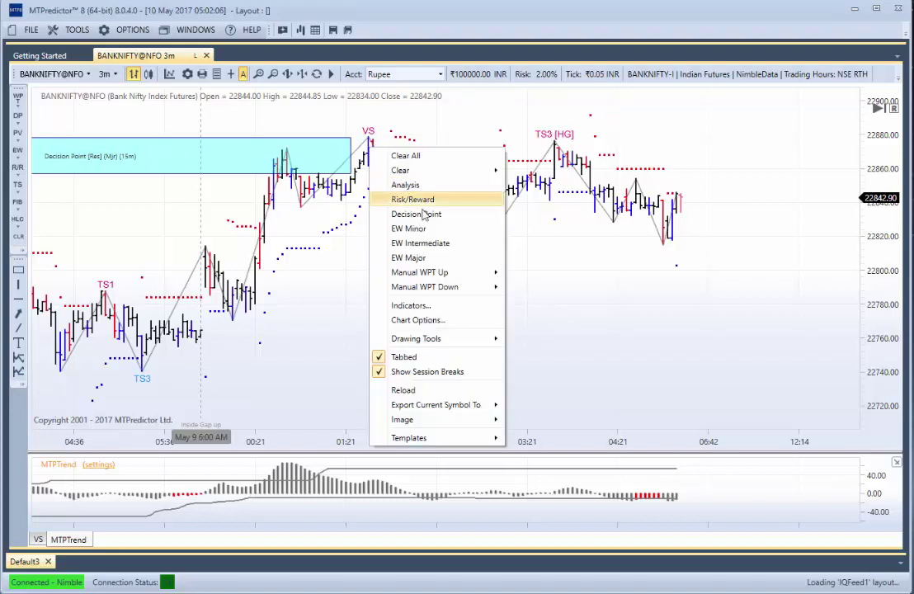
left_click(438, 243)
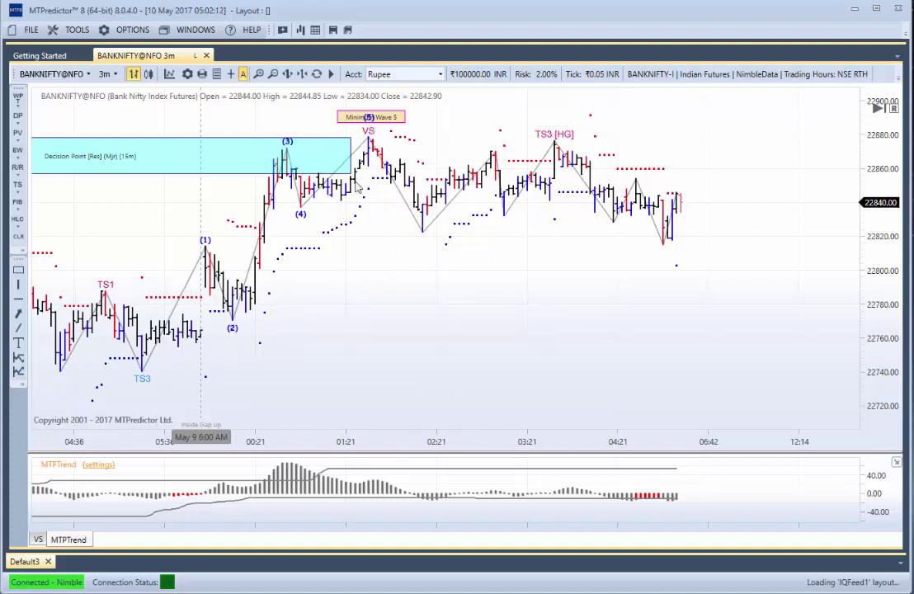
right_click(306, 206)
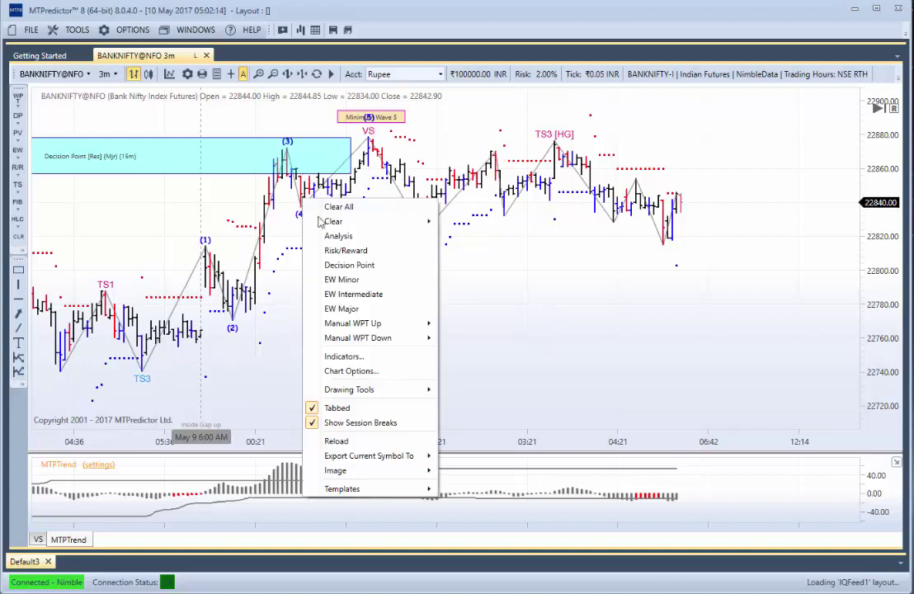
left_click(334, 263)
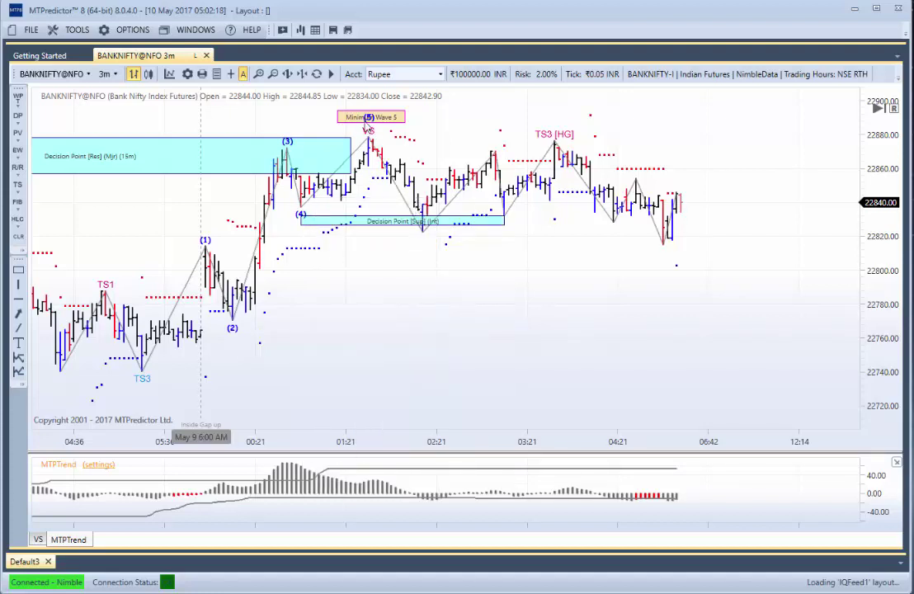
right_click(383, 308)
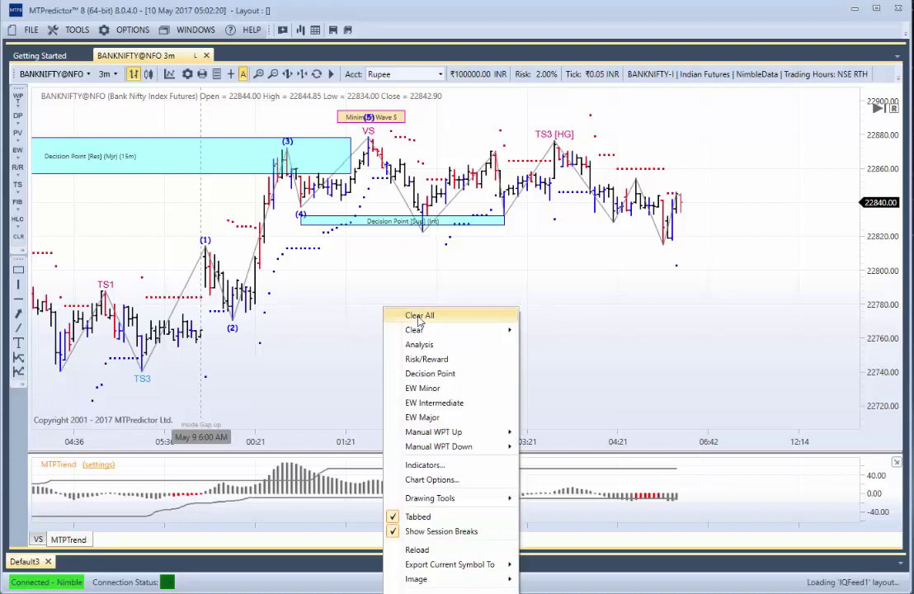
left_click(419, 317)
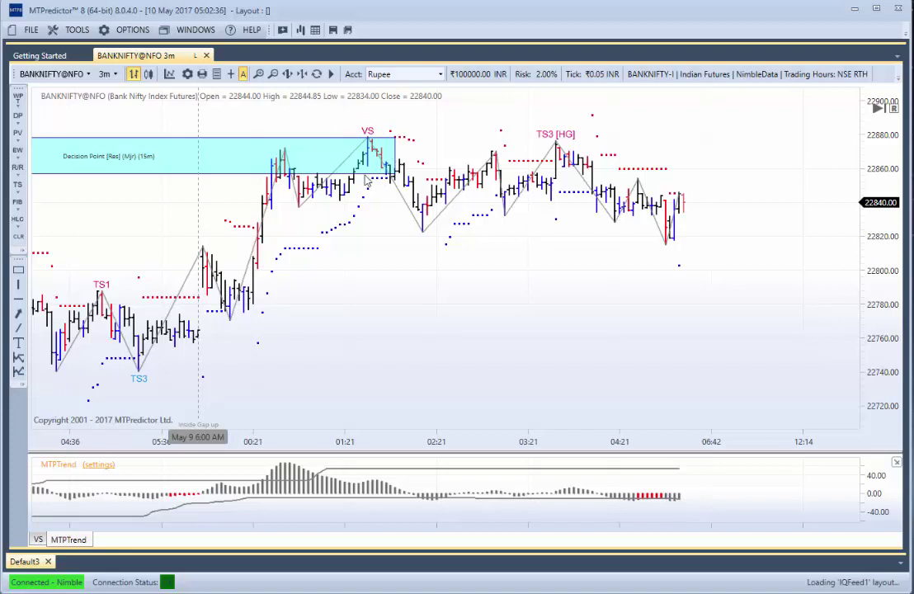
left_click_drag(397, 175, 340, 158)
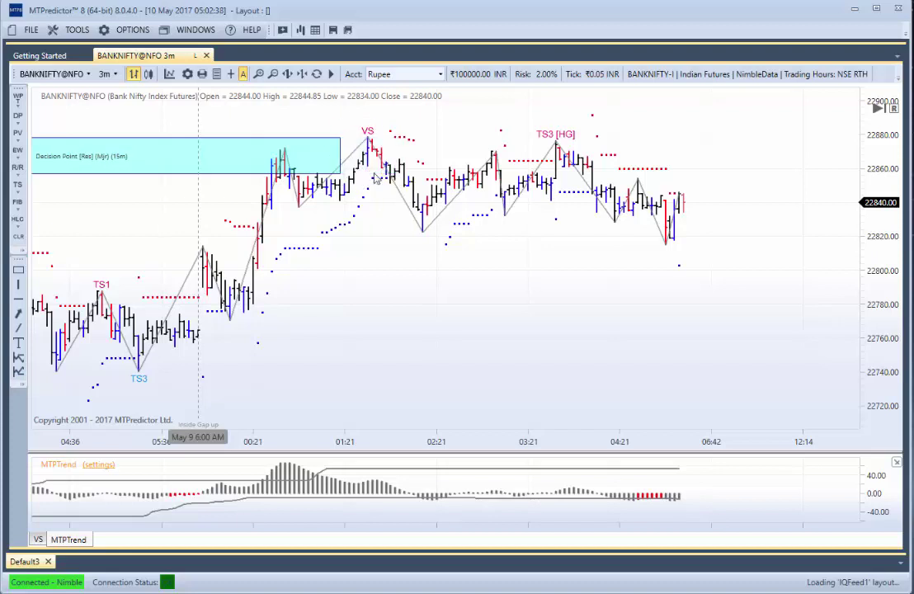
Step: Rerun Analysis for the ABC short: stop 22876.30, 176 contracts at 22864.95, R/R 6.6
right_click(371, 146)
left_click(392, 181)
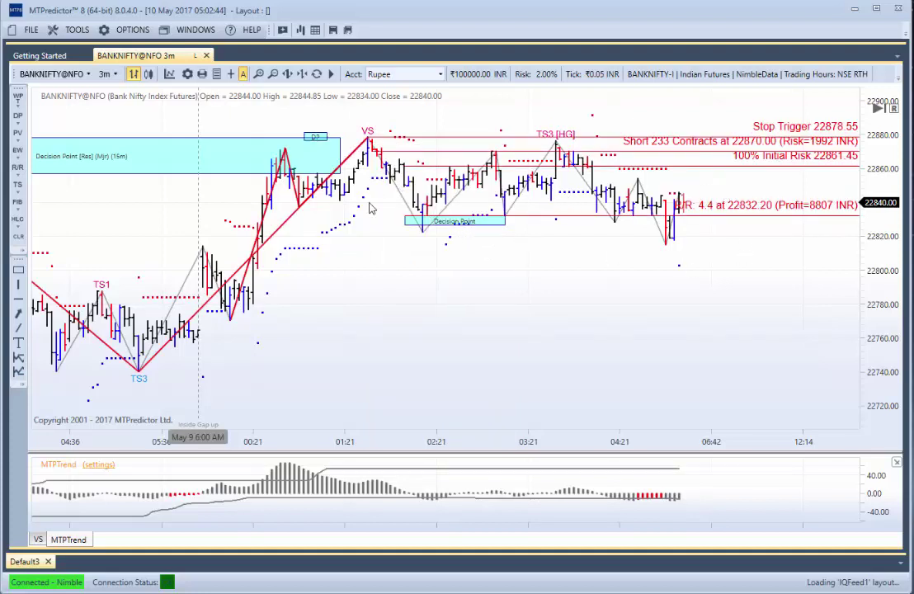
right_click(560, 167)
left_click(594, 183)
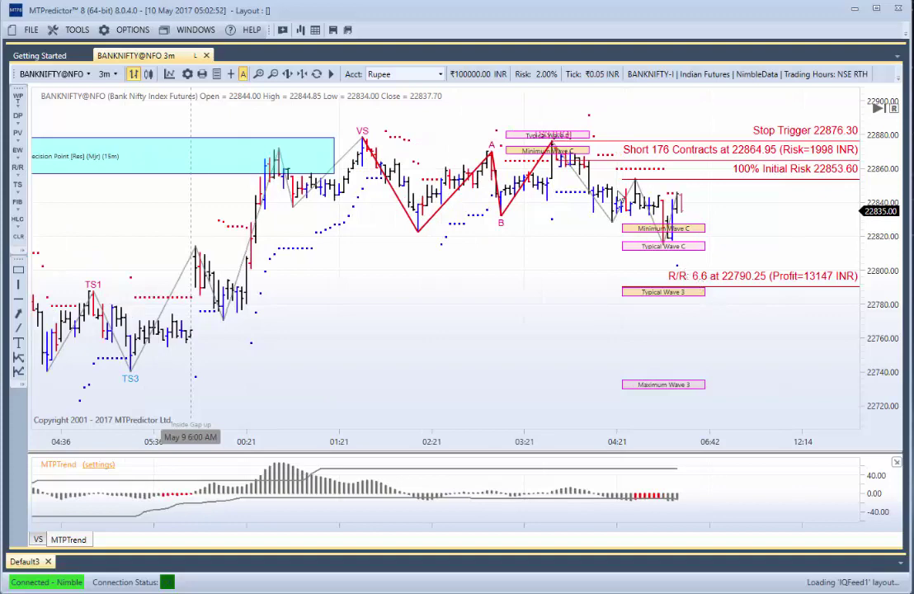
left_click_drag(485, 354, 419, 355)
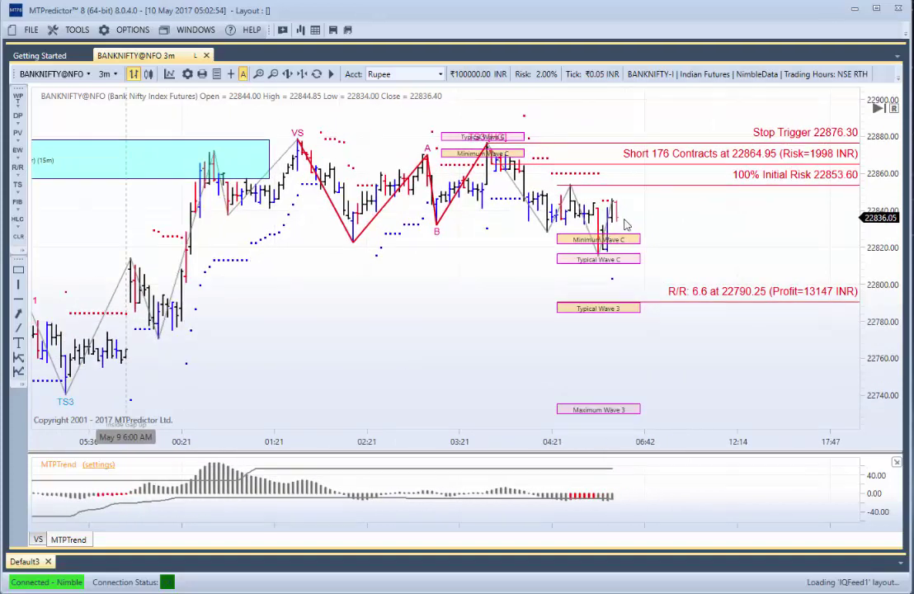
scroll(394, 364, "up", 1)
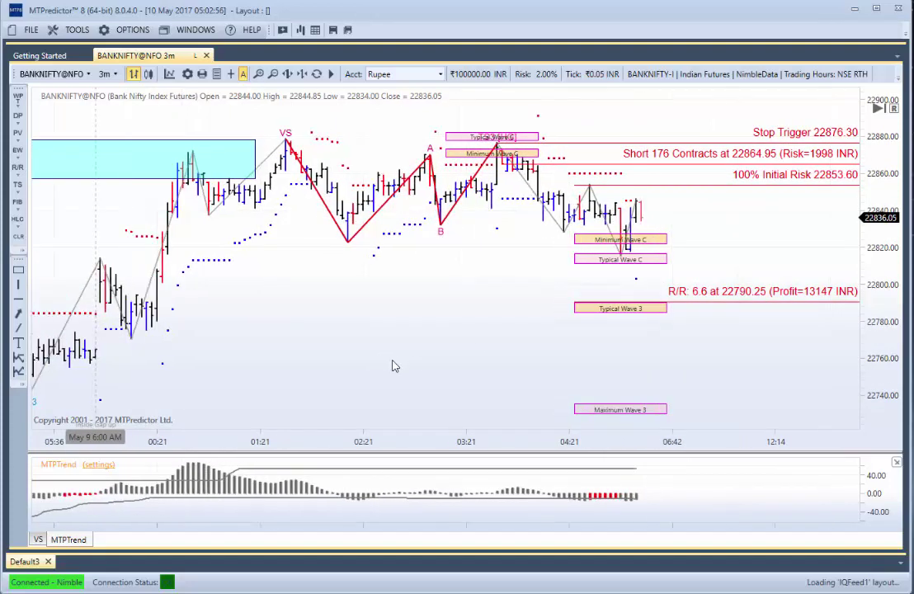
scroll(334, 372, "down", 1)
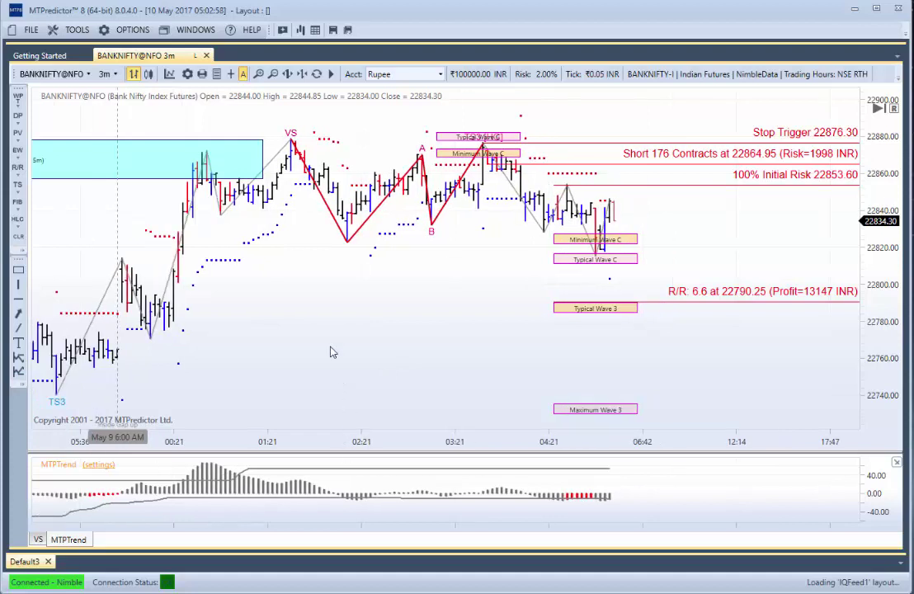